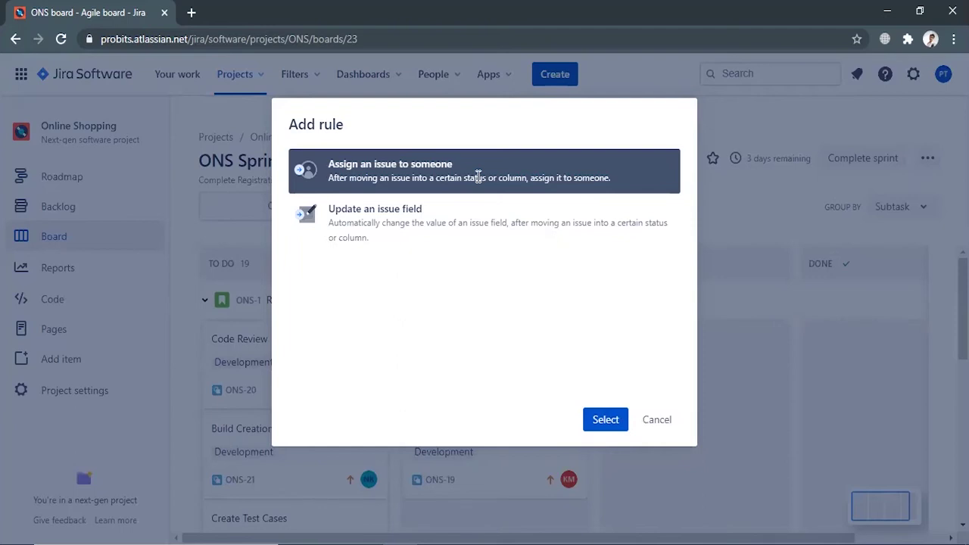
# - Add an Assign an issue to someone rule that assigns issues moving to REVIEW to Probits Technologies
pyautogui.click(608, 421)
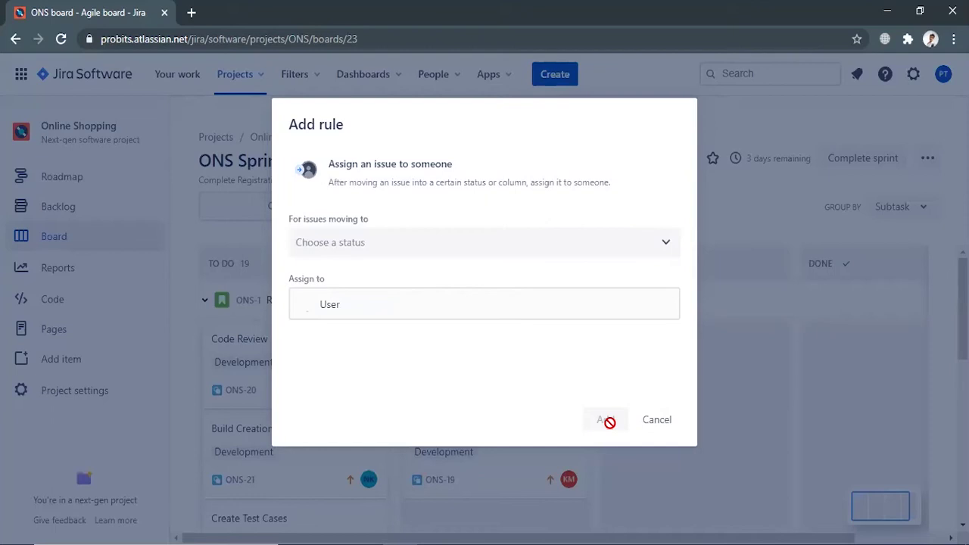
pyautogui.click(456, 251)
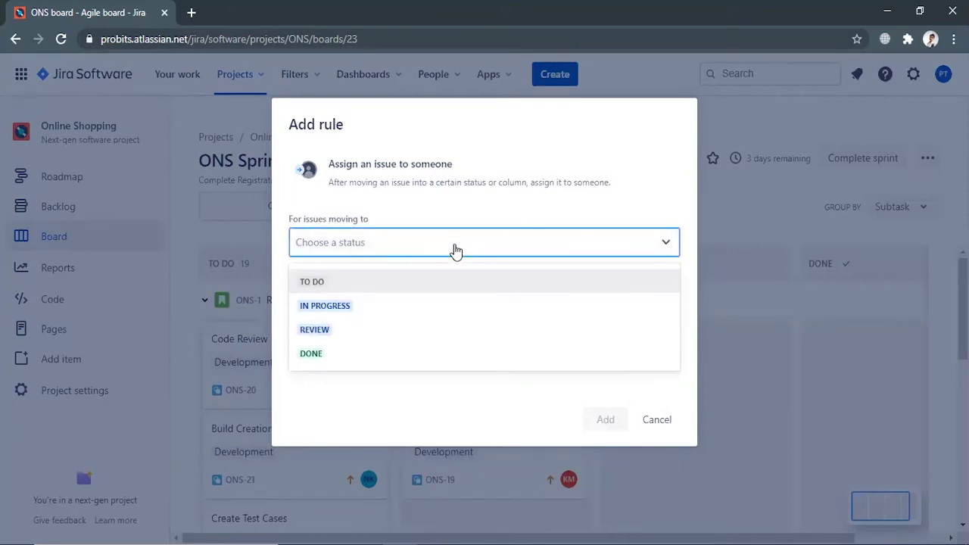
pyautogui.click(421, 327)
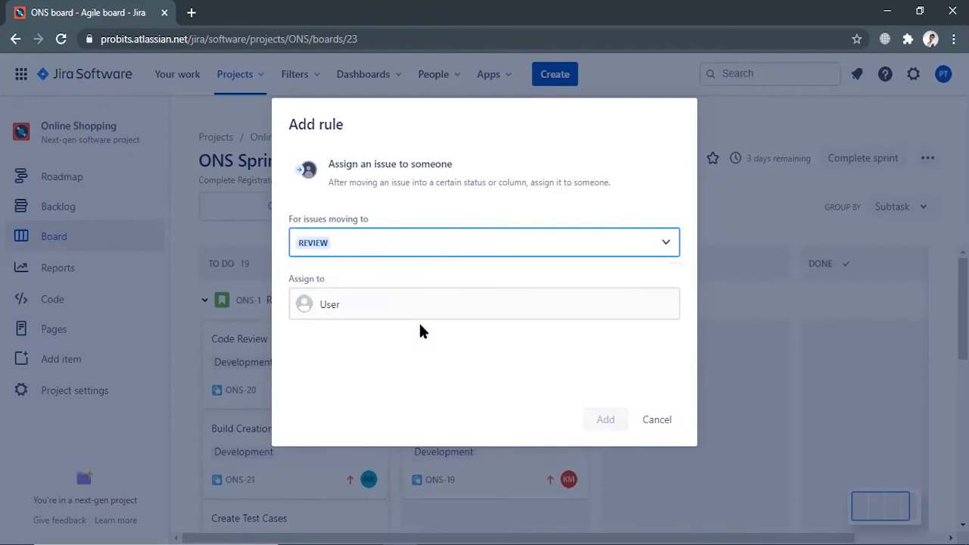
pyautogui.click(419, 312)
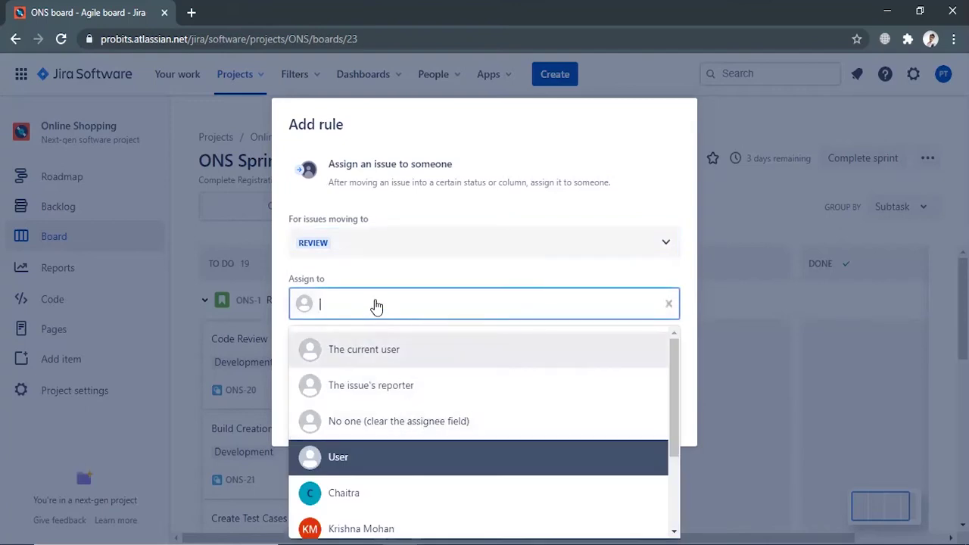
pyautogui.write('pro')
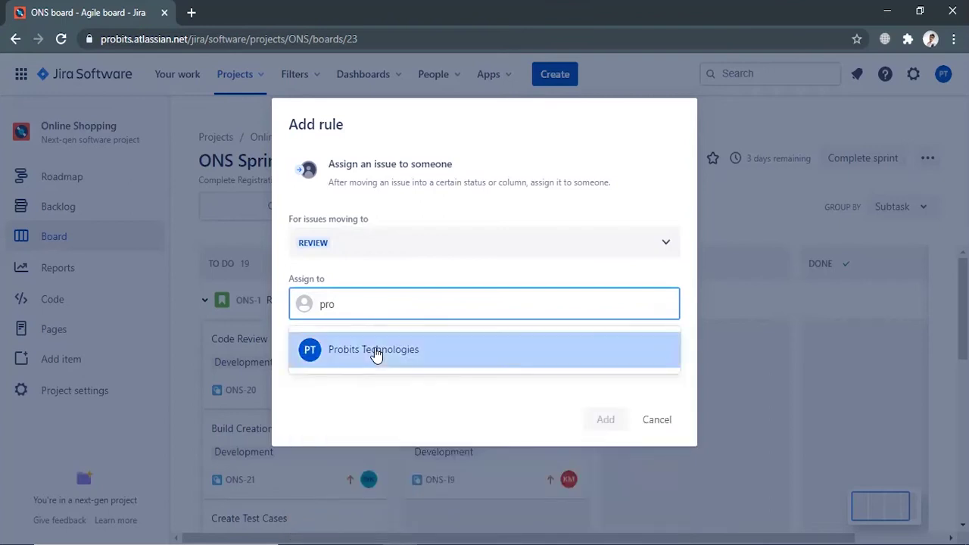
pyautogui.click(372, 350)
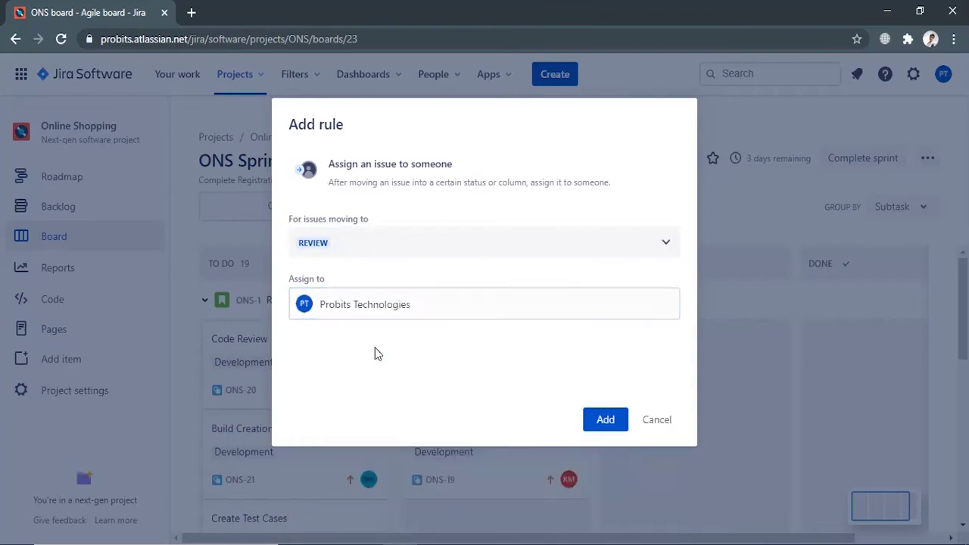
pyautogui.click(599, 415)
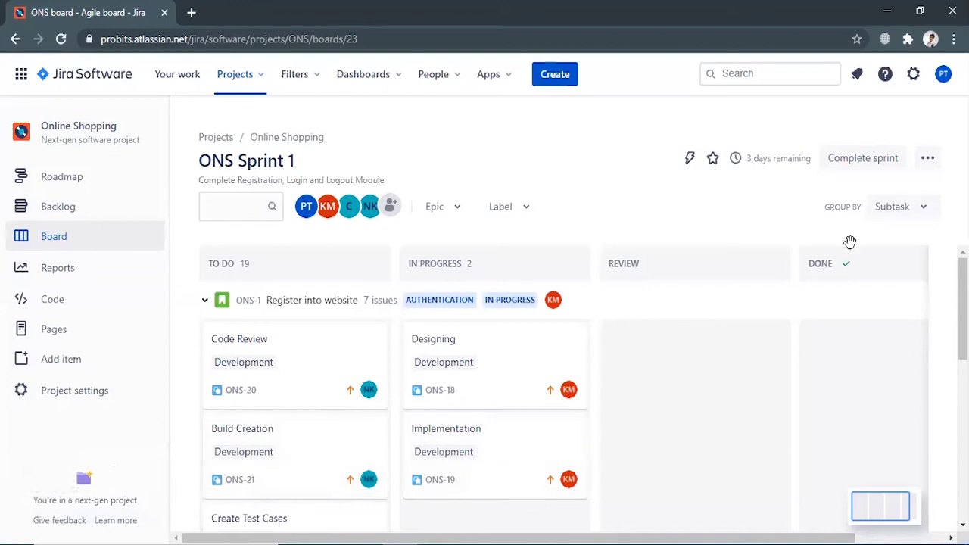
# - Add an Update an issue field rule that includes the label Review in the Labels field of issues moving to REVIEW
pyautogui.click(921, 163)
pyautogui.click(903, 215)
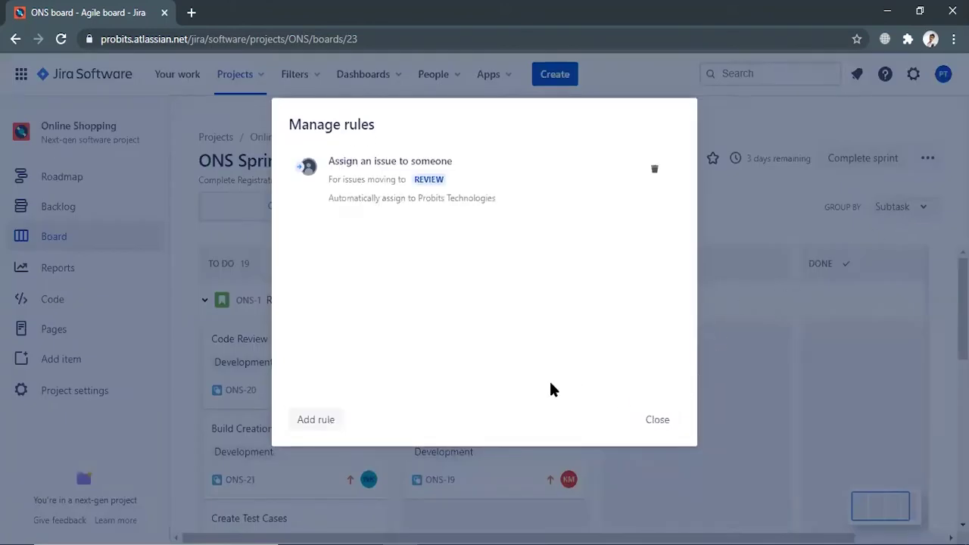
pyautogui.click(326, 426)
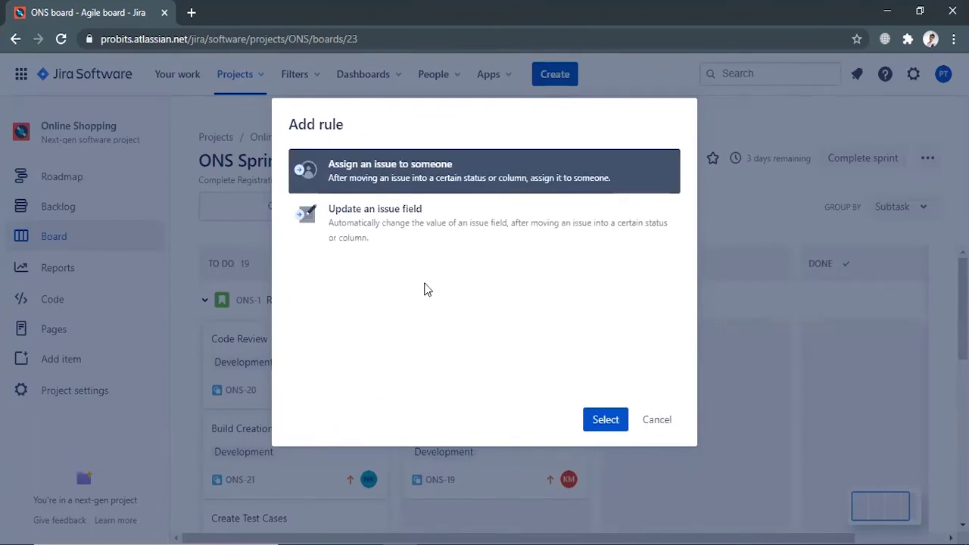
pyautogui.click(409, 226)
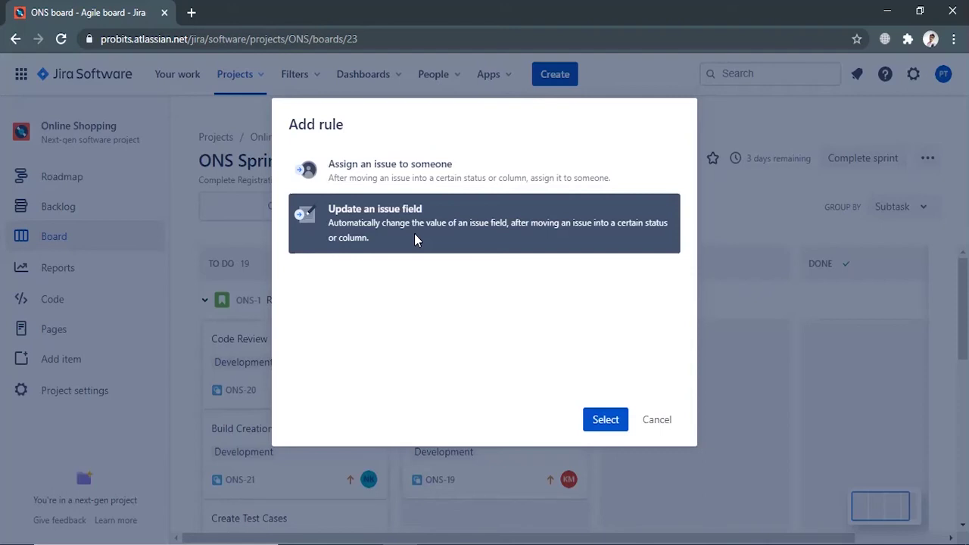
pyautogui.click(599, 421)
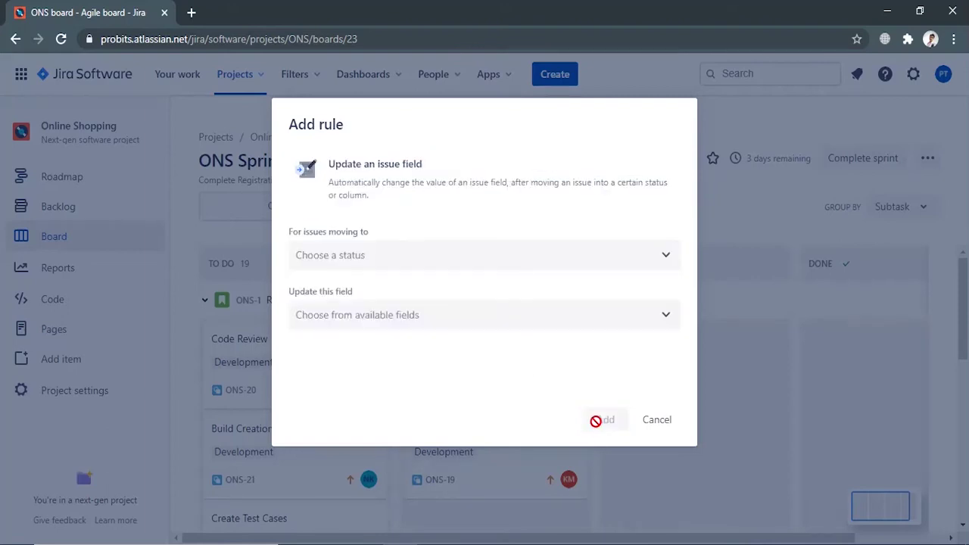
pyautogui.click(412, 257)
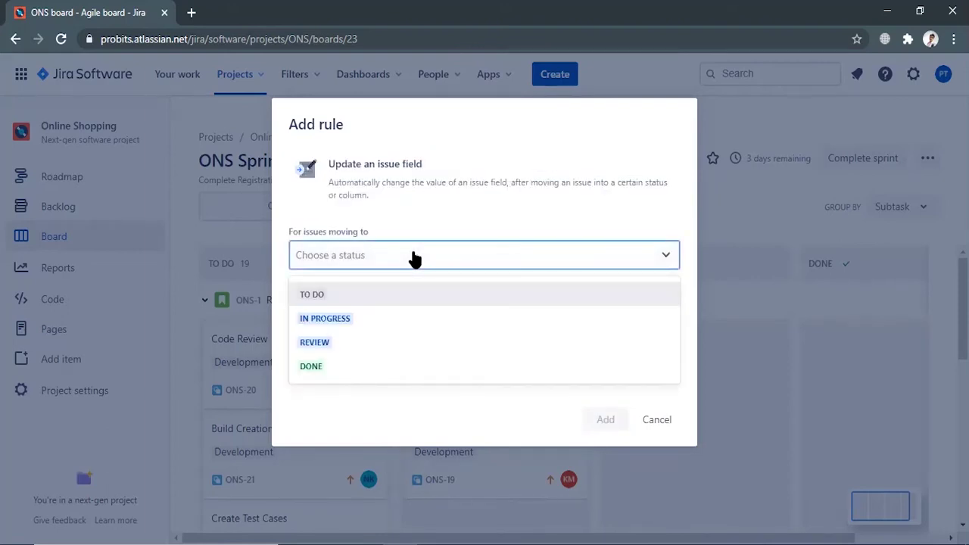
pyautogui.click(353, 341)
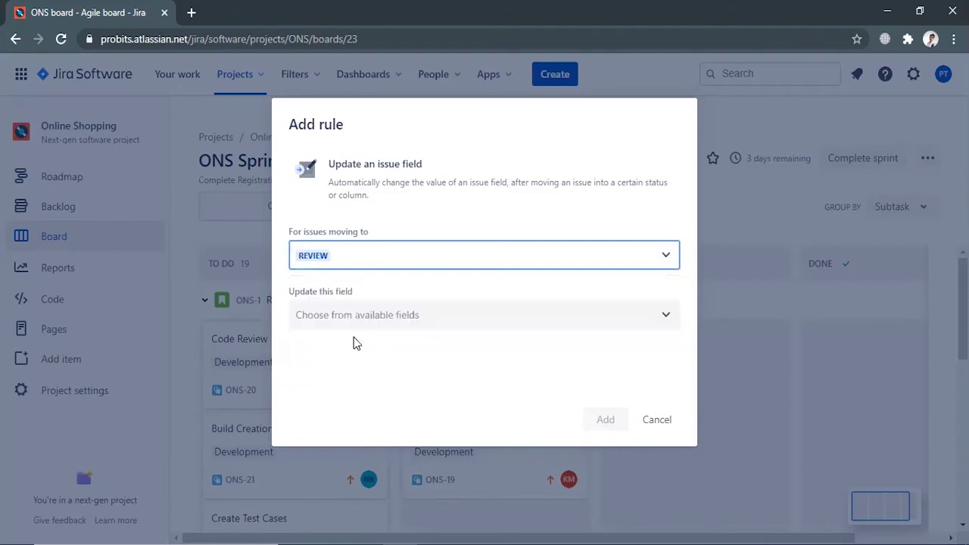
pyautogui.click(469, 315)
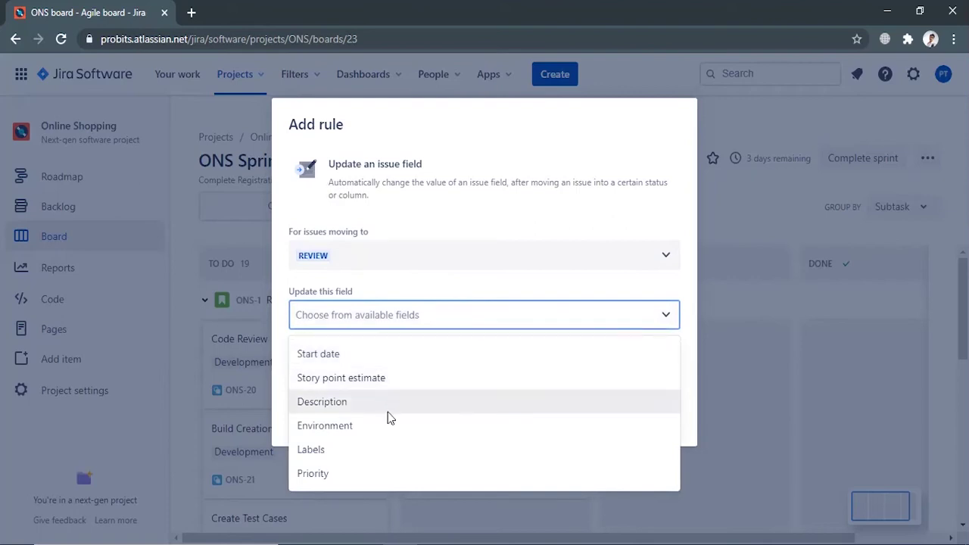
pyautogui.click(382, 451)
pyautogui.click(369, 379)
pyautogui.write('Review')
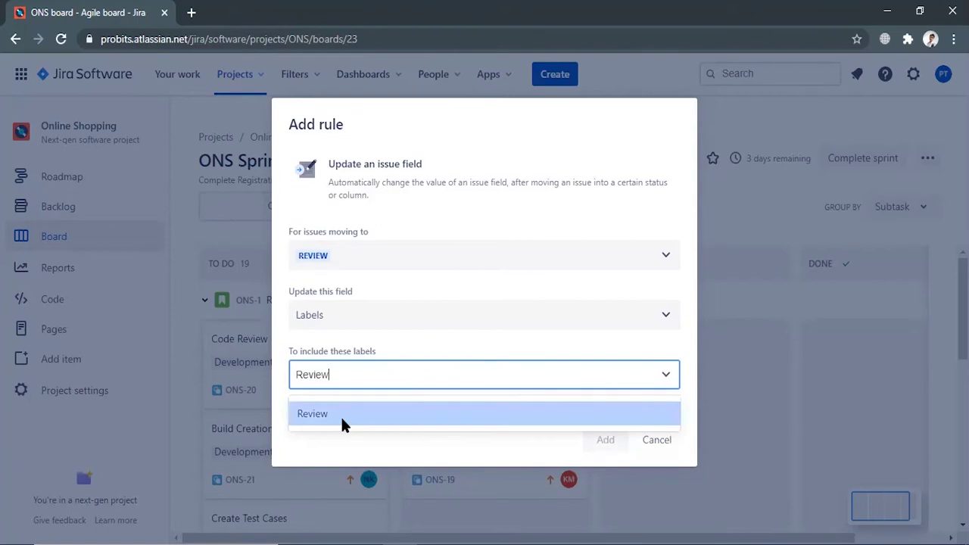
pyautogui.click(341, 415)
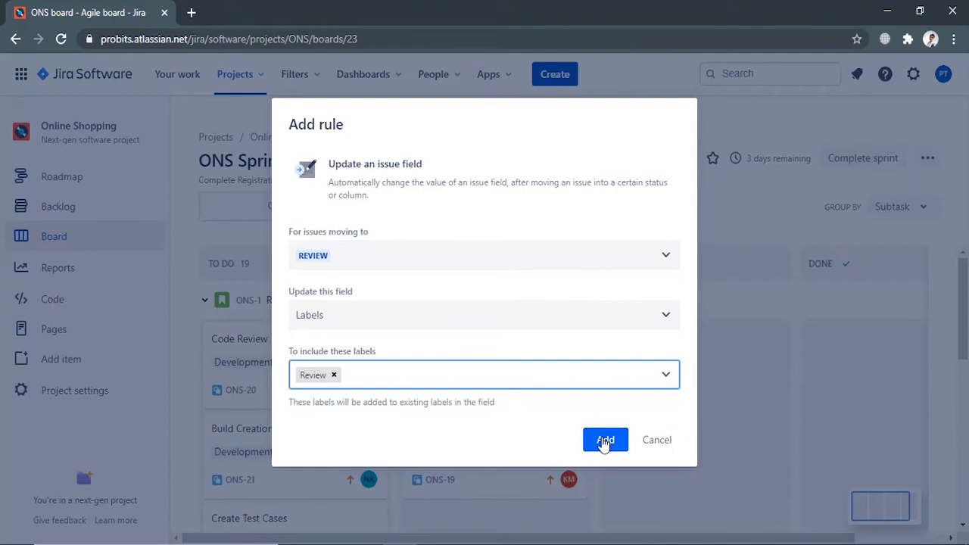
pyautogui.click(604, 441)
# - Add an Update an issue field rule that includes the label Done for issues moving to DONE, and close the rules dialog
pyautogui.click(326, 423)
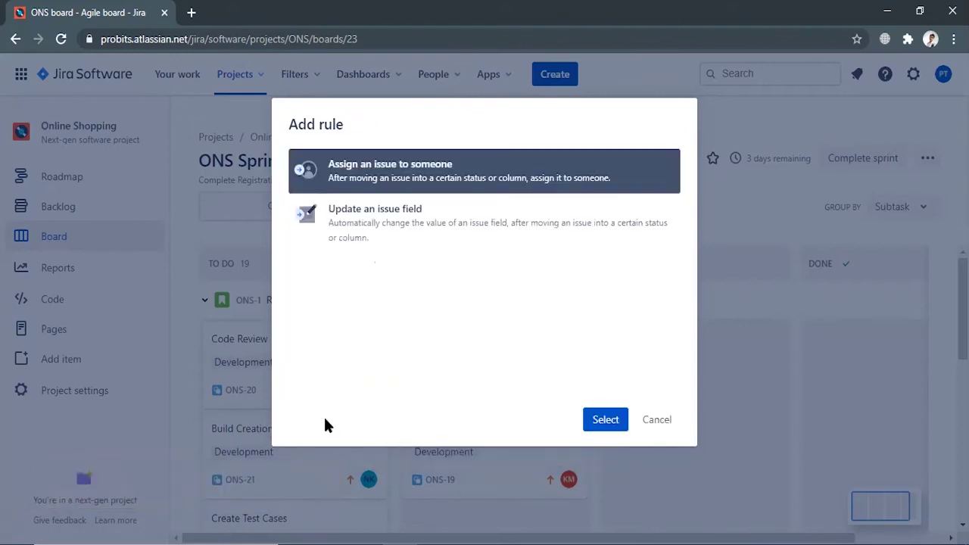
pyautogui.click(417, 227)
pyautogui.click(602, 426)
pyautogui.click(466, 264)
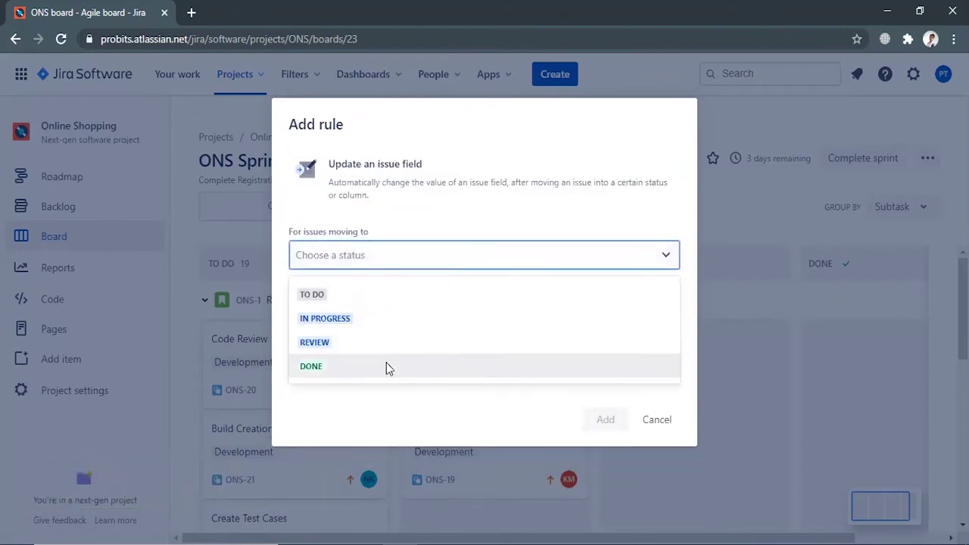
pyautogui.click(390, 367)
pyautogui.click(432, 320)
pyautogui.click(392, 452)
pyautogui.click(382, 374)
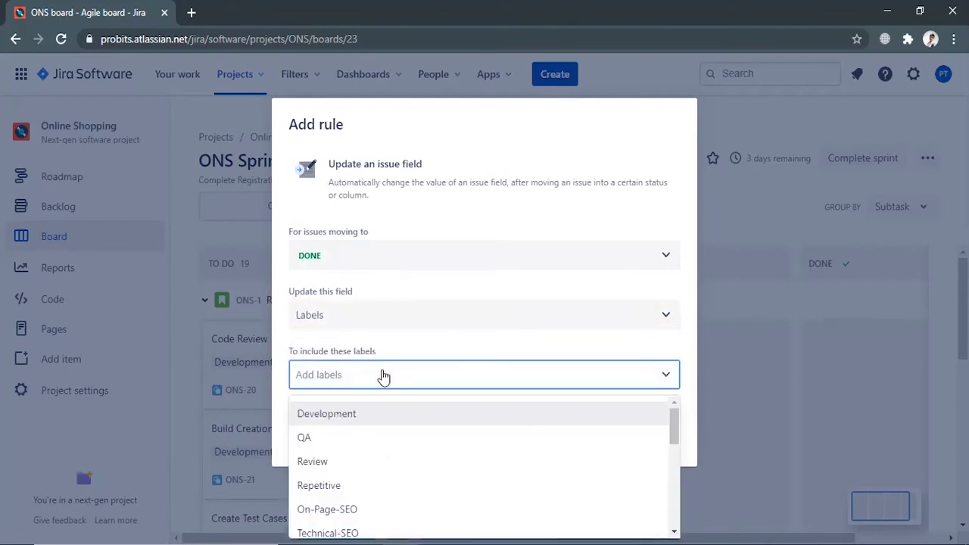
pyautogui.write('Done')
pyautogui.click(350, 413)
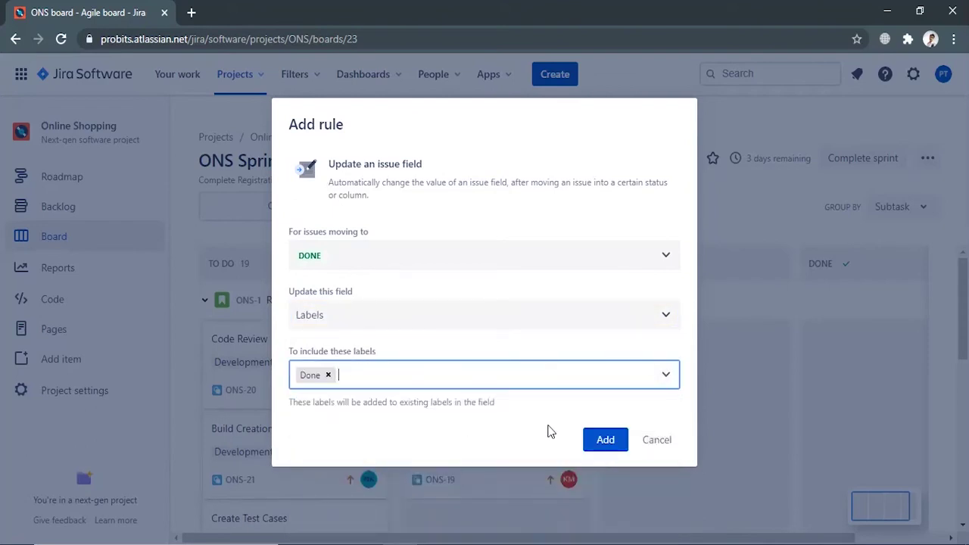
pyautogui.click(601, 441)
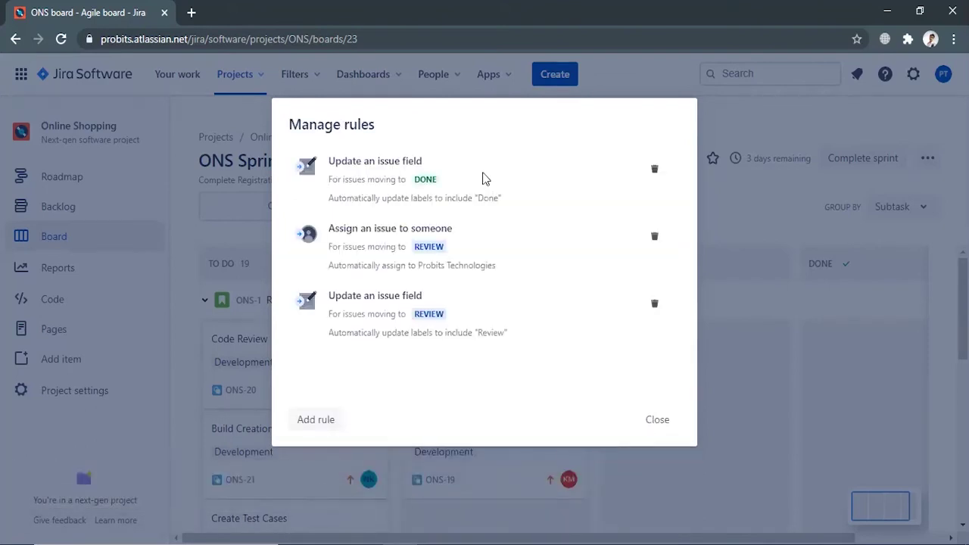
pyautogui.click(658, 420)
# - Move the Designing subtask ONS-18 from In Progress to Review, checking its assignee and labels before and after the move
pyautogui.click(493, 360)
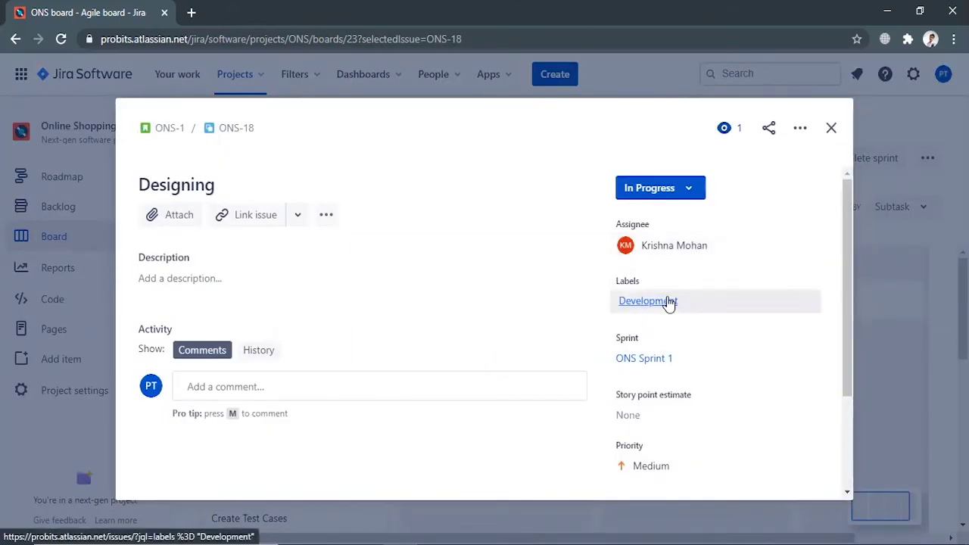
pyautogui.click(832, 129)
pyautogui.moveTo(515, 344); pyautogui.dragTo(660, 349)
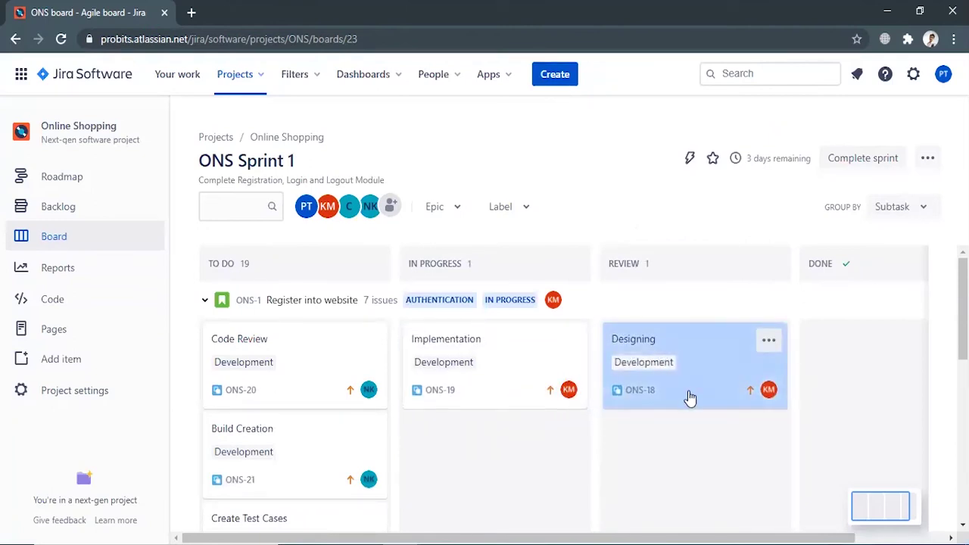
pyautogui.click(684, 350)
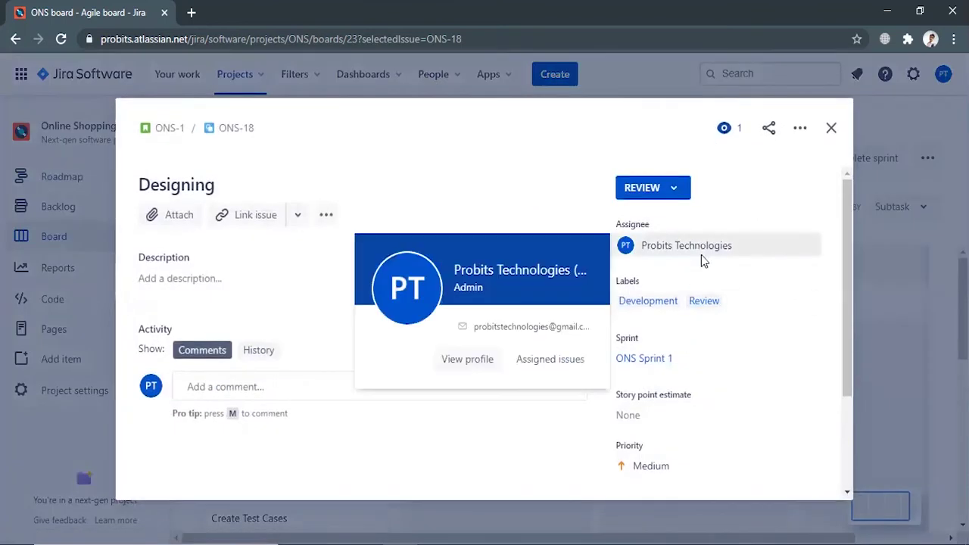
pyautogui.click(831, 130)
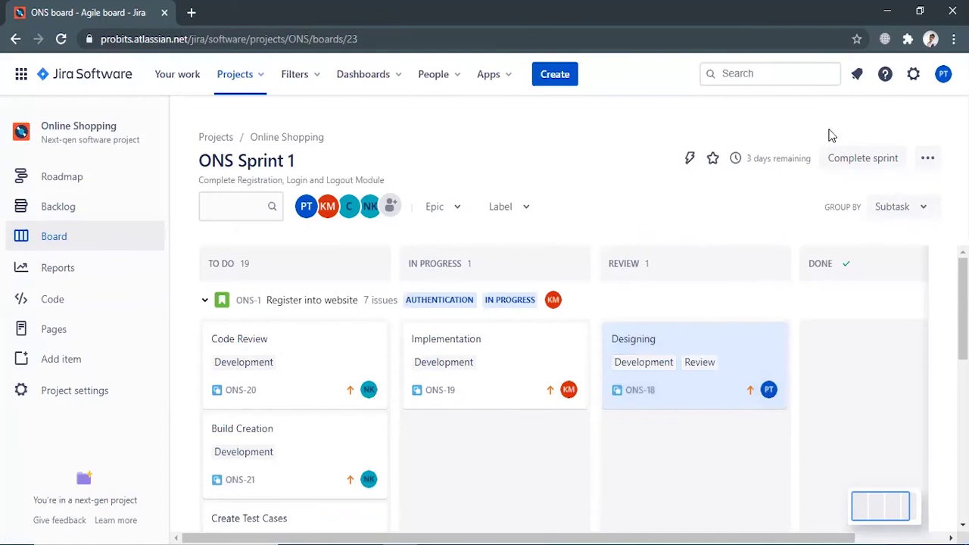
# - Move the Implementation, Code Review and Build Creation subtasks of Register into website to the Review column
pyautogui.moveTo(437, 348); pyautogui.dragTo(653, 433)
pyautogui.moveTo(345, 348); pyautogui.dragTo(492, 356)
pyautogui.moveTo(326, 457); pyautogui.dragTo(523, 448)
pyautogui.moveTo(502, 383); pyautogui.dragTo(690, 469)
pyautogui.moveTo(456, 356); pyautogui.dragTo(664, 448)
pyautogui.scroll(1, 664, 448)
# - Move the test case subtasks ONS-22, ONS-23 and ONS-24 through In Progress to the Review column
pyautogui.moveTo(262, 357); pyautogui.dragTo(459, 365)
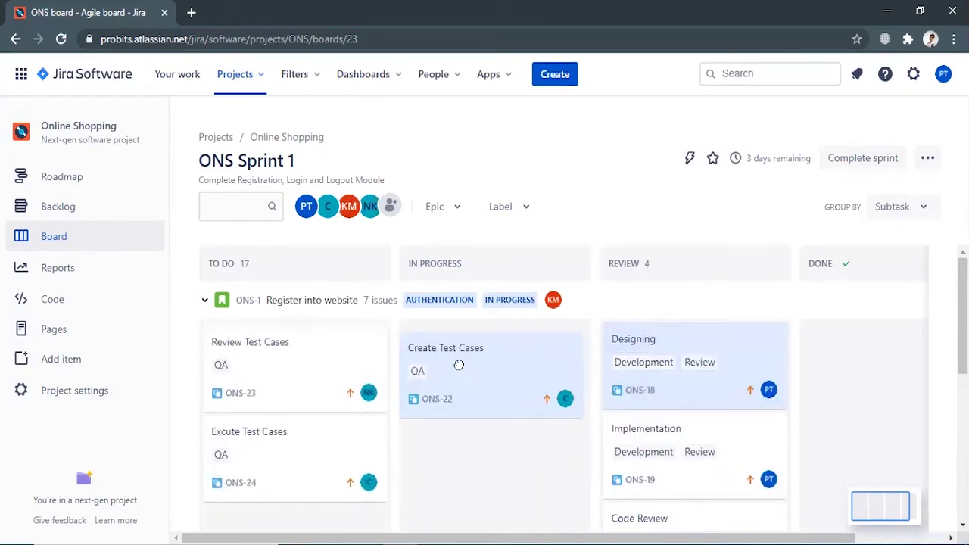
pyautogui.moveTo(270, 361); pyautogui.dragTo(463, 448)
pyautogui.moveTo(268, 357); pyautogui.dragTo(462, 506)
pyautogui.scroll(2, 468, 455)
pyautogui.moveTo(474, 361); pyautogui.dragTo(681, 454)
pyautogui.scroll(3, 516, 418)
pyautogui.scroll(4, 530, 432)
pyautogui.scroll(5, 530, 433)
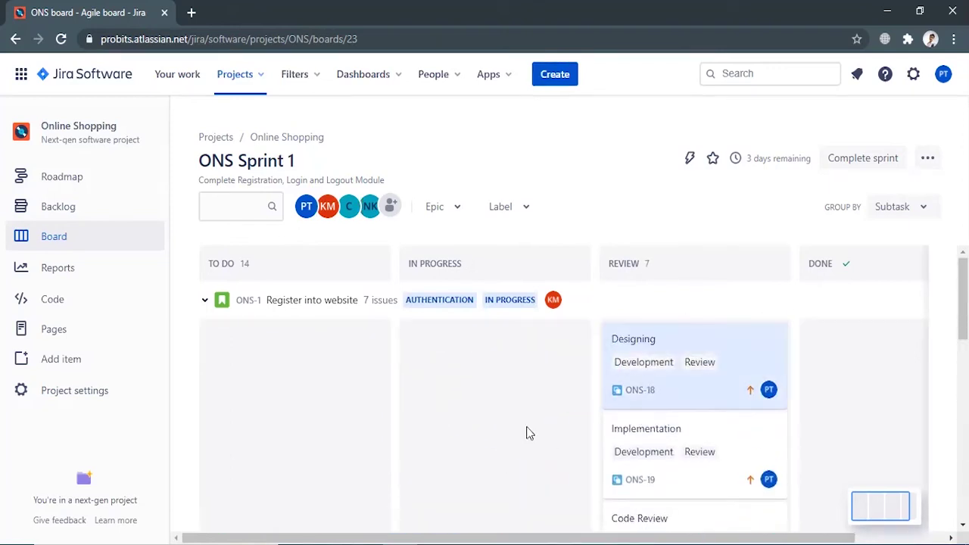
# - Ungroup the board and move Register into website to Review and Login to website to In Progress
pyautogui.click(918, 214)
pyautogui.click(909, 239)
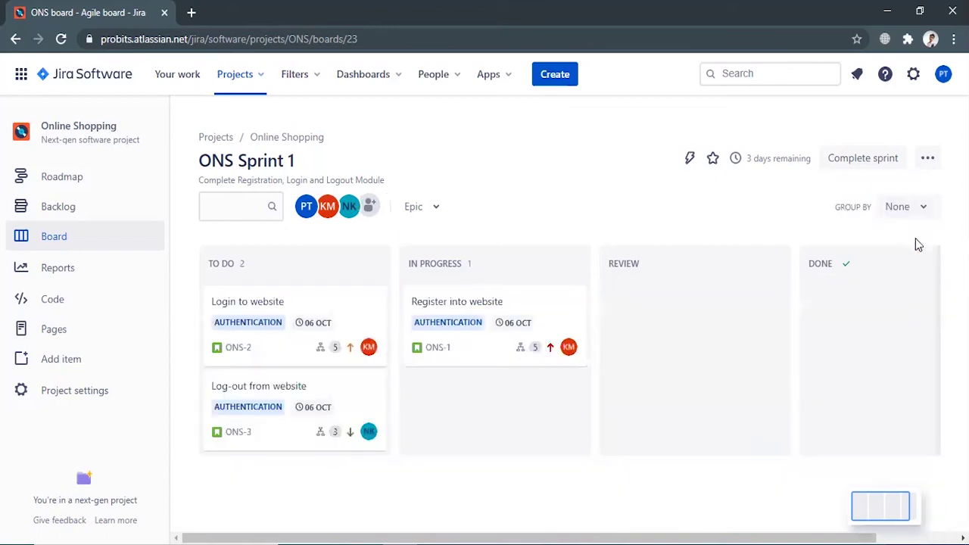
pyautogui.moveTo(456, 310); pyautogui.dragTo(677, 303)
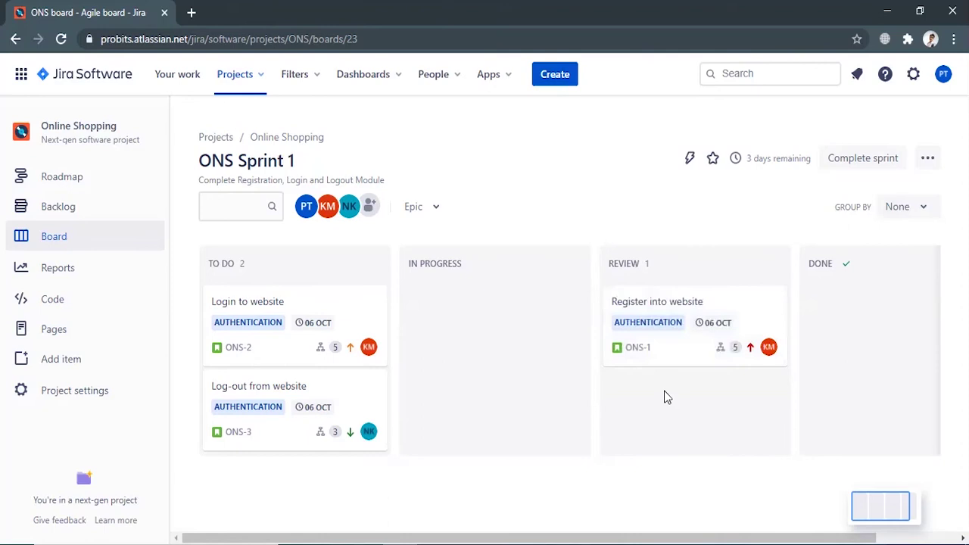
pyautogui.moveTo(285, 304); pyautogui.dragTo(454, 307)
# - Group the board by Subtask and move all Register into website subtasks from Review to Done
pyautogui.click(906, 207)
pyautogui.click(908, 310)
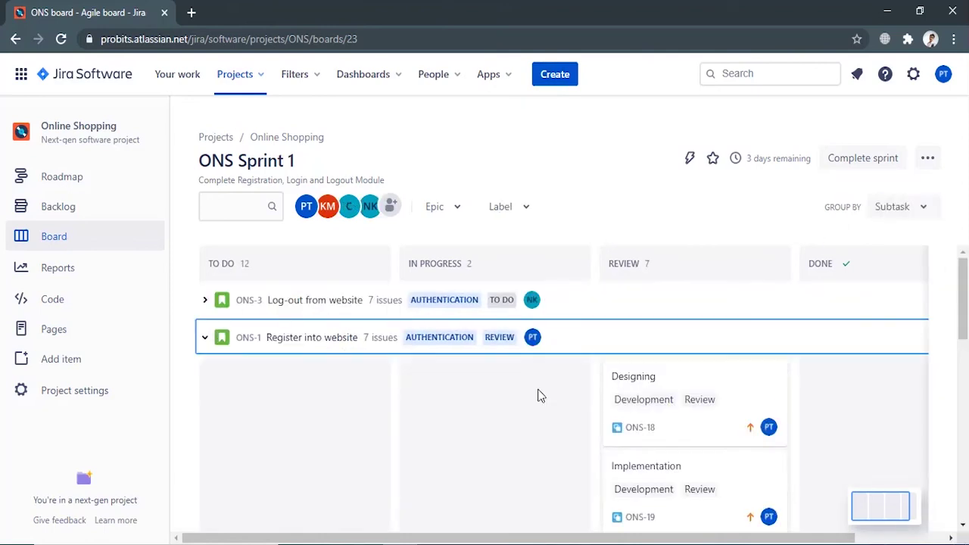
pyautogui.moveTo(636, 388); pyautogui.dragTo(811, 379)
pyautogui.moveTo(556, 378); pyautogui.dragTo(802, 477)
pyautogui.moveTo(640, 411); pyautogui.dragTo(708, 466)
pyautogui.moveTo(660, 444); pyautogui.dragTo(795, 484)
pyautogui.moveTo(608, 421); pyautogui.dragTo(787, 424)
pyautogui.moveTo(574, 385); pyautogui.dragTo(779, 415)
pyautogui.moveTo(640, 436); pyautogui.dragTo(761, 417)
pyautogui.scroll(3, 729, 382)
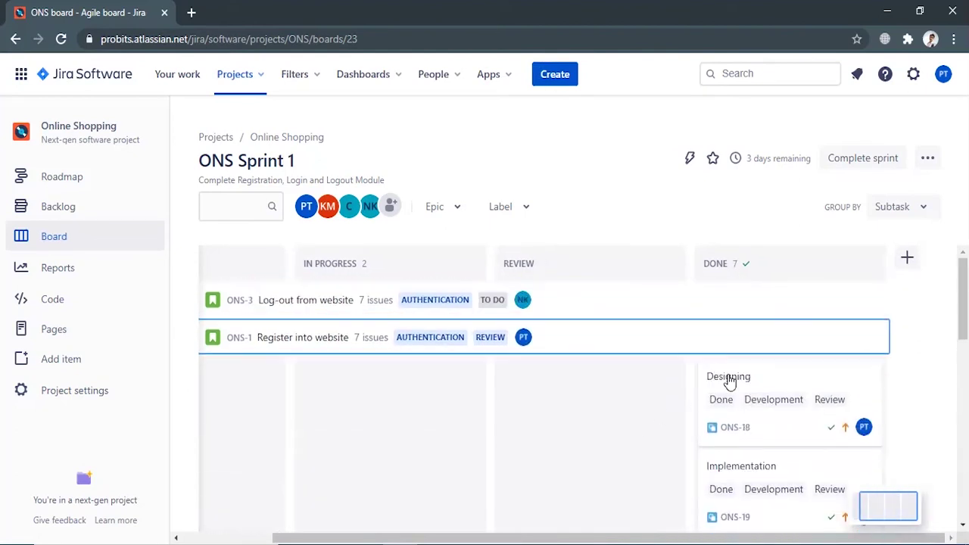
# - Ungroup the board and move the Register into website story from Review to Done
pyautogui.click(902, 207)
pyautogui.click(904, 237)
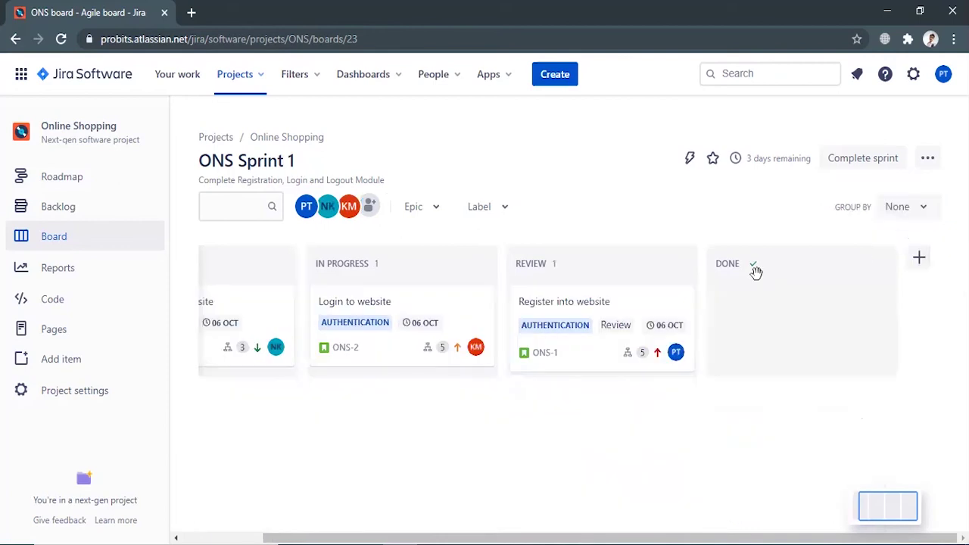
pyautogui.moveTo(540, 310); pyautogui.dragTo(743, 304)
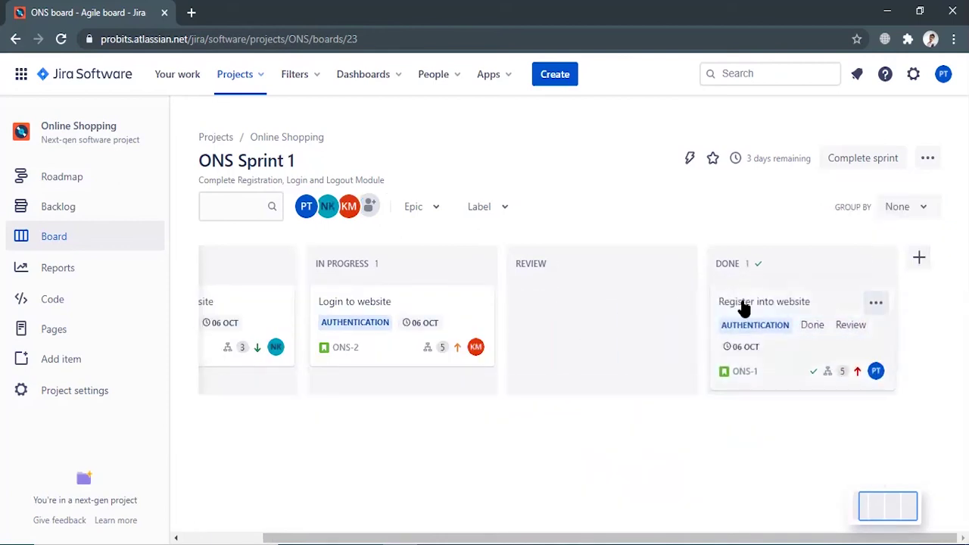
# - Check the Complete sprint summary for ONS Sprint 1 and the destinations offered for open issues, without completing the sprint
pyautogui.moveTo(714, 537); pyautogui.dragTo(634, 538)
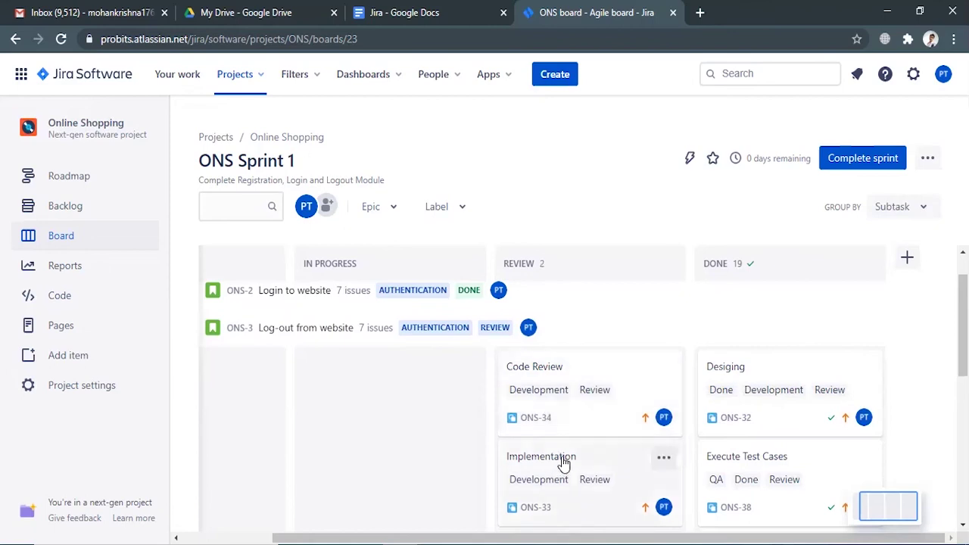
pyautogui.click(846, 164)
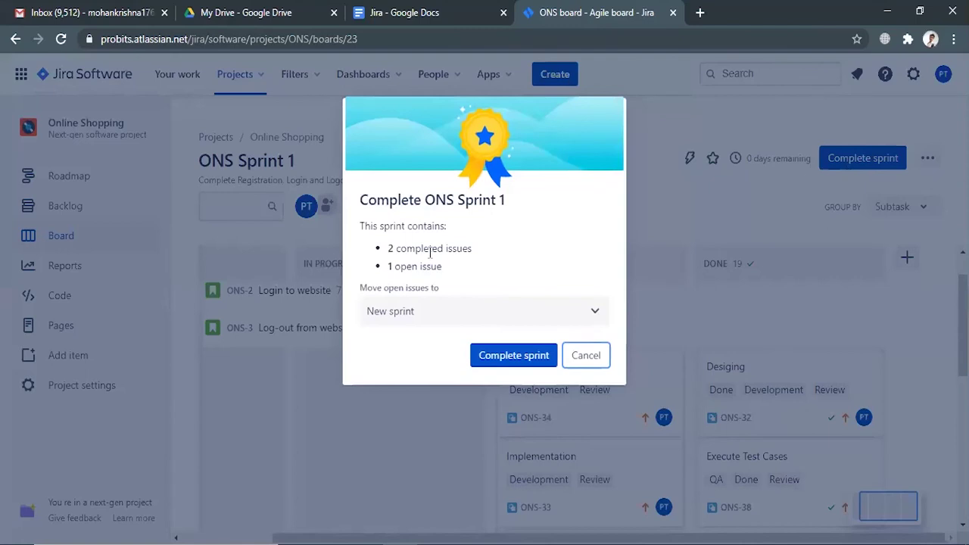
pyautogui.moveTo(390, 246); pyautogui.dragTo(484, 247)
pyautogui.moveTo(387, 266); pyautogui.dragTo(449, 273)
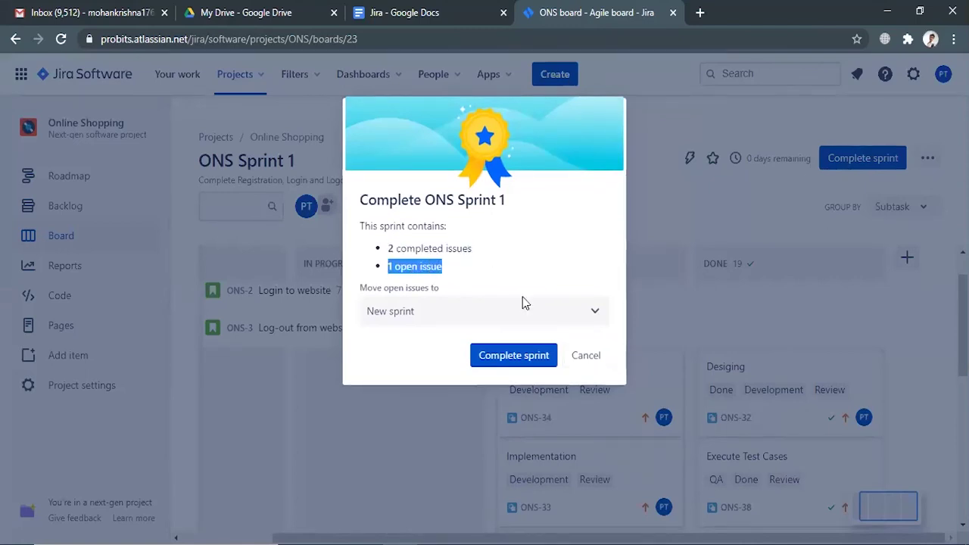
pyautogui.click(592, 318)
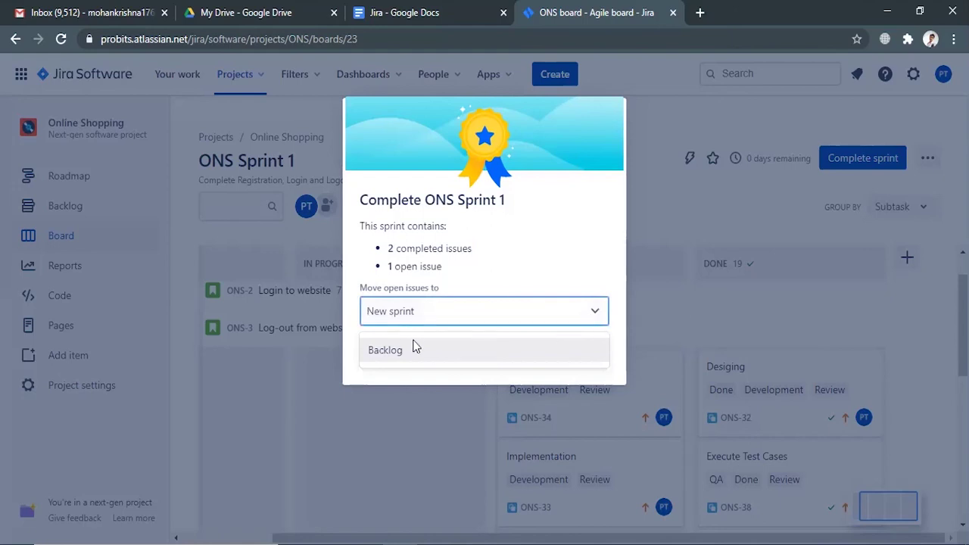
pyautogui.click(595, 315)
pyautogui.click(586, 356)
# - Move the remaining Code Review and Implementation subtasks to Done, ungroup the board, and move the Log-out from website story to Done
pyautogui.moveTo(558, 378); pyautogui.dragTo(680, 402)
pyautogui.moveTo(580, 371); pyautogui.dragTo(715, 394)
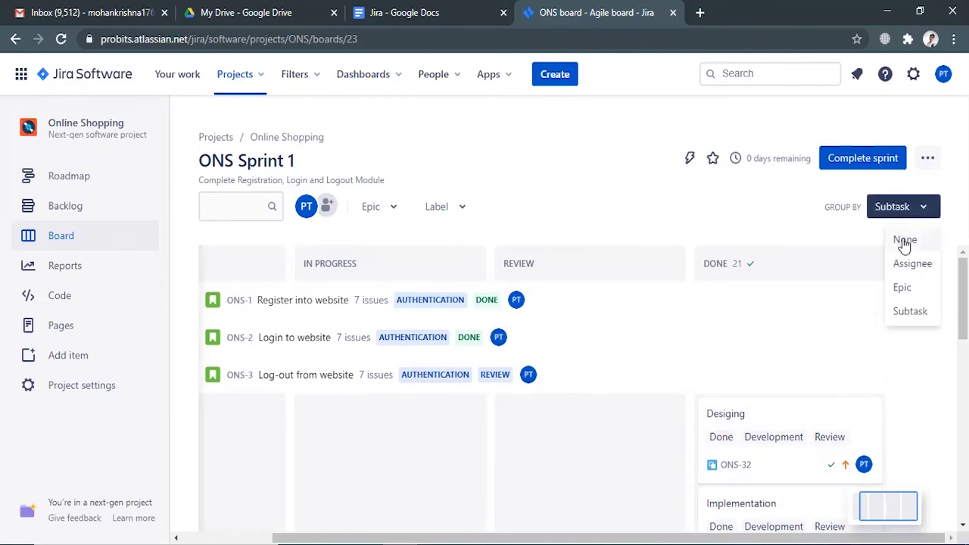
pyautogui.click(904, 241)
pyautogui.moveTo(533, 306); pyautogui.dragTo(706, 399)
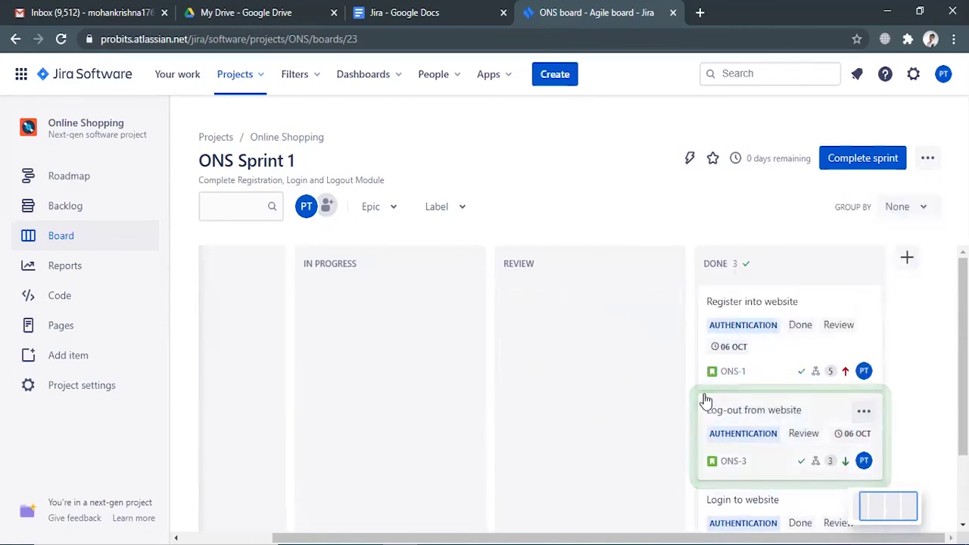
# - Review the completion summary of ONS Sprint 1 and complete the sprint
pyautogui.click(855, 159)
pyautogui.moveTo(361, 200); pyautogui.dragTo(506, 201)
pyautogui.moveTo(361, 225); pyautogui.dragTo(540, 233)
pyautogui.click(541, 233)
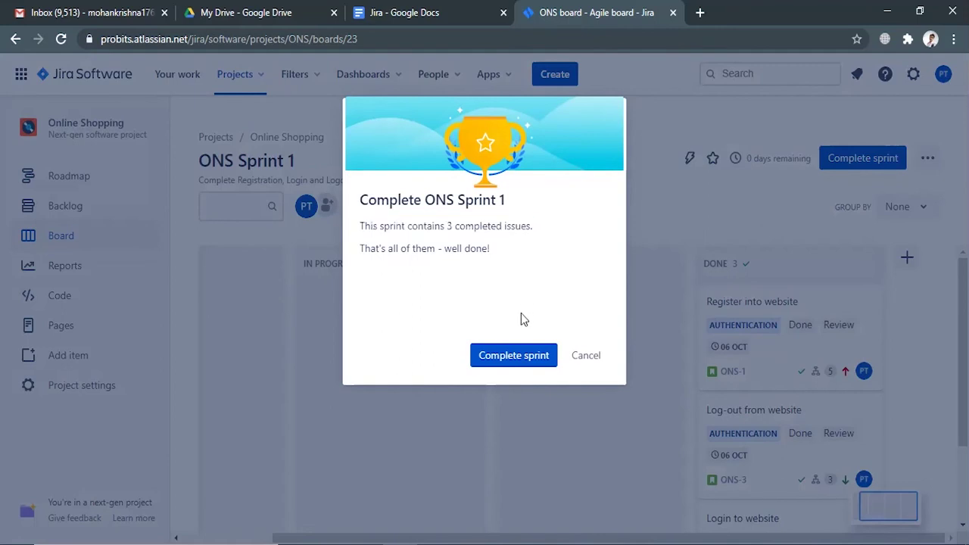
pyautogui.click(526, 353)
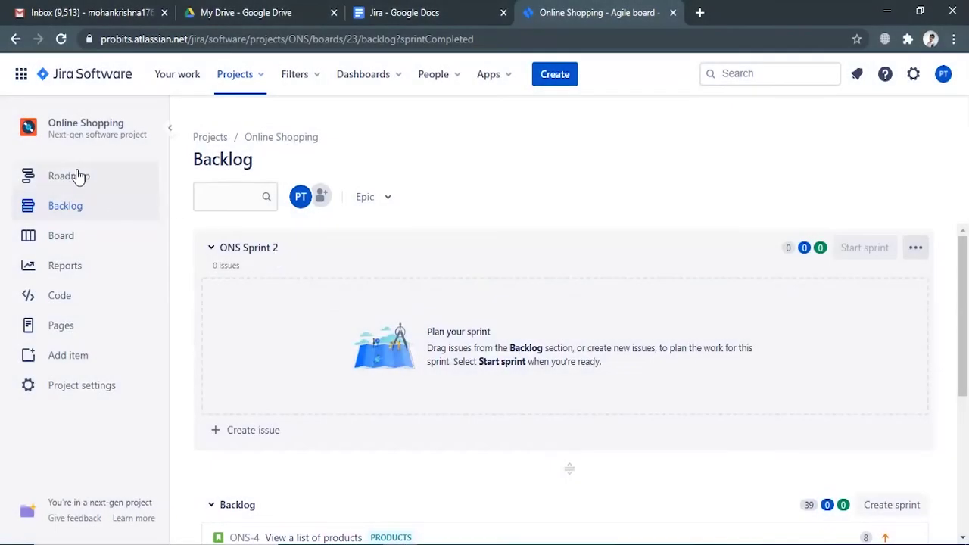
# - Open the project roadmap and check the status of the stories under the Authentication epic
pyautogui.click(78, 176)
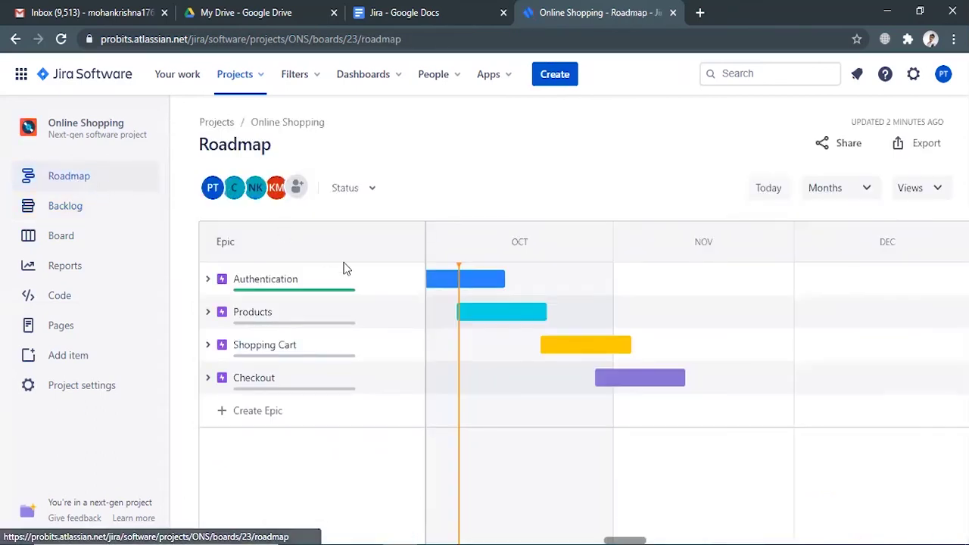
pyautogui.click(207, 281)
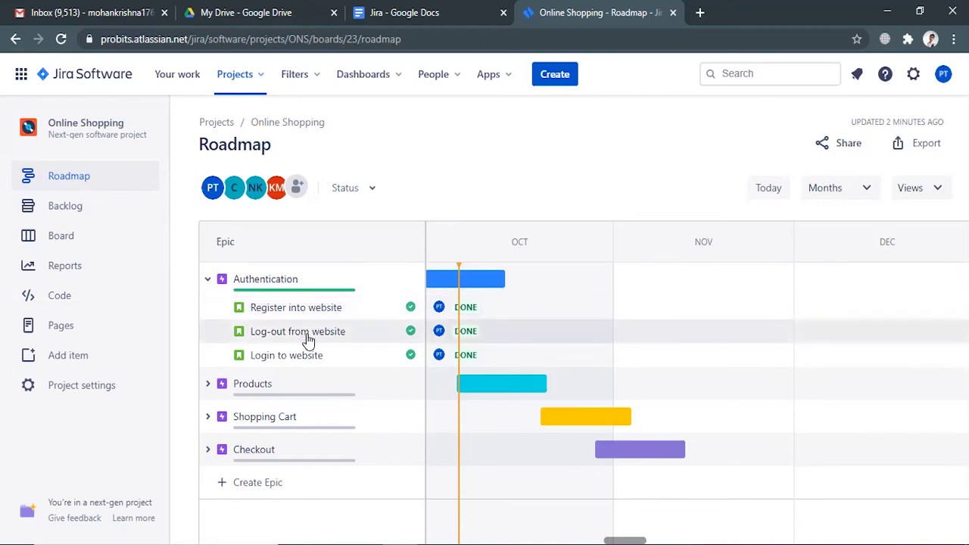
pyautogui.click(208, 284)
# - Set the status of the Authentication epic to Done and close its details
pyautogui.click(314, 293)
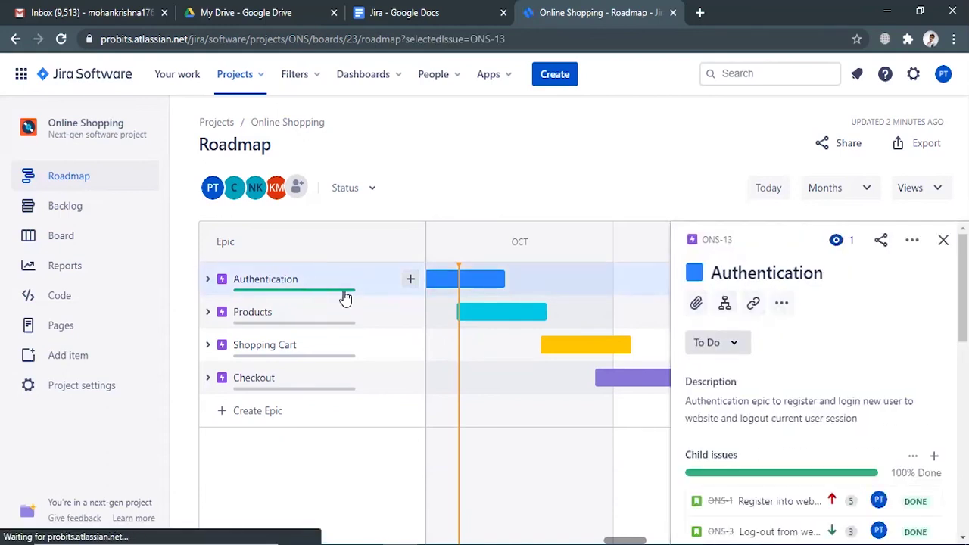
pyautogui.click(735, 346)
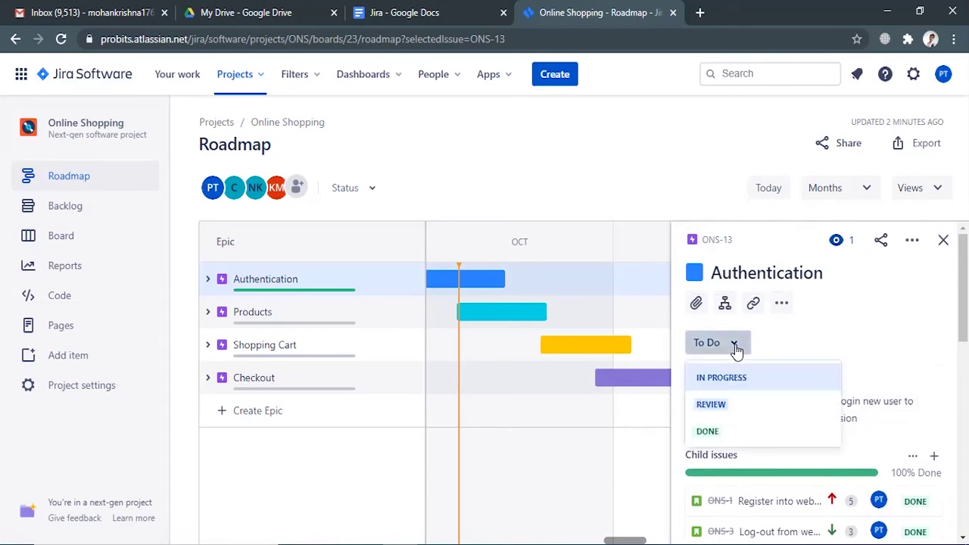
pyautogui.click(732, 432)
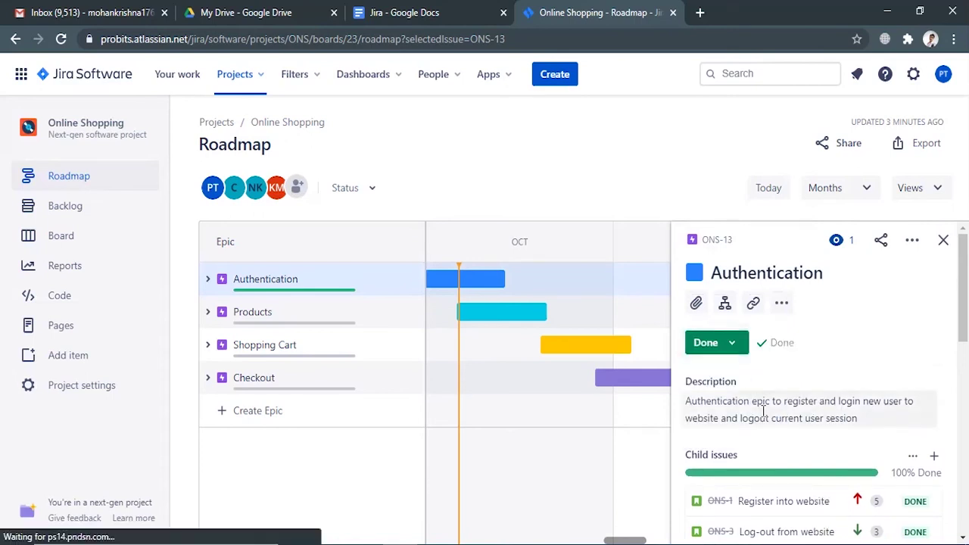
pyautogui.click(944, 242)
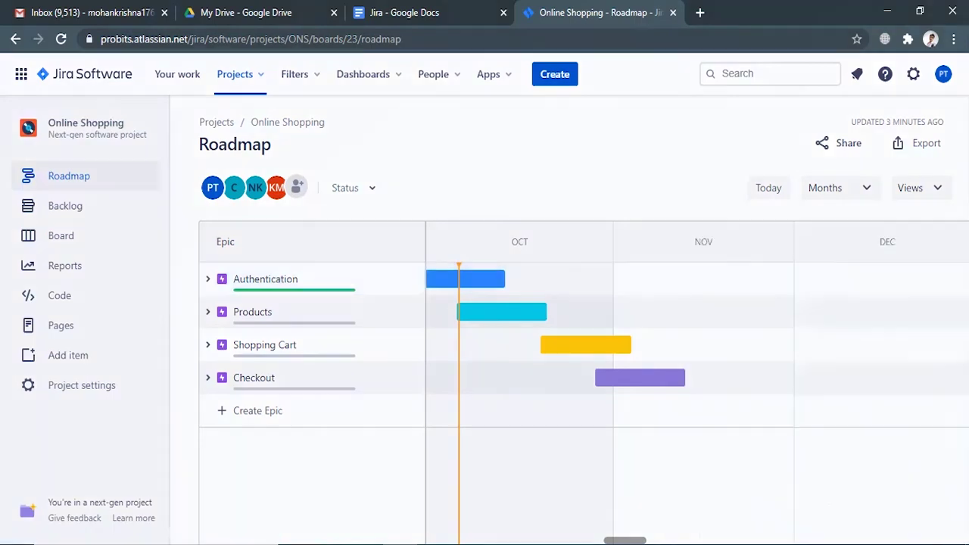